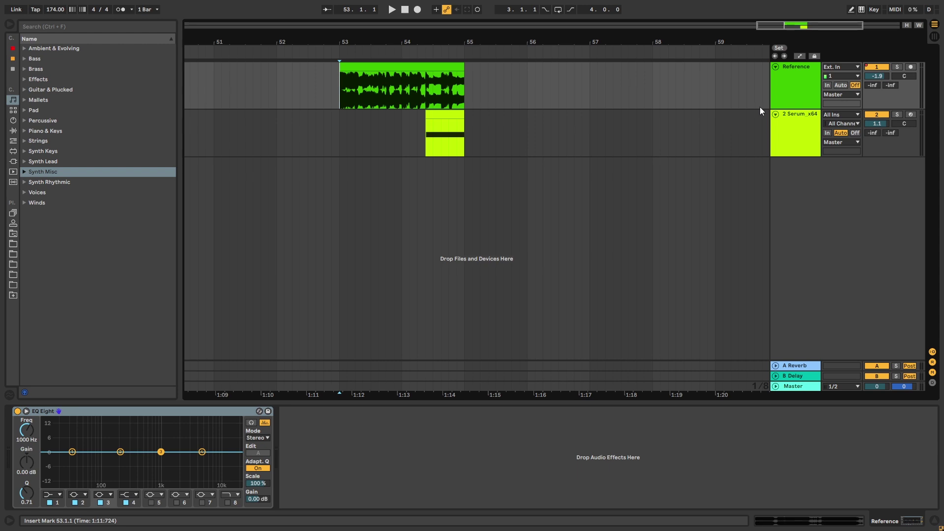
# Solo the Reference track and play it briefly to audition the reference.
pyautogui.click(896, 67)
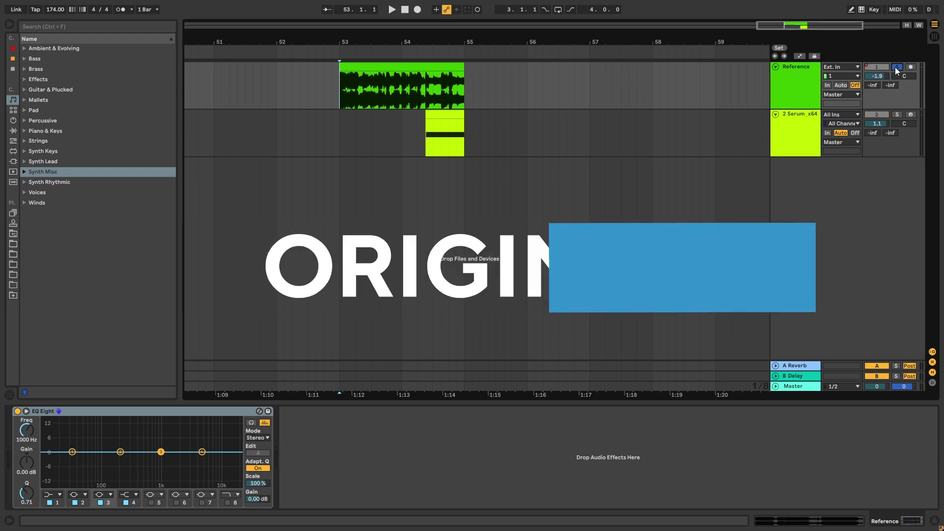
pyautogui.press('space')
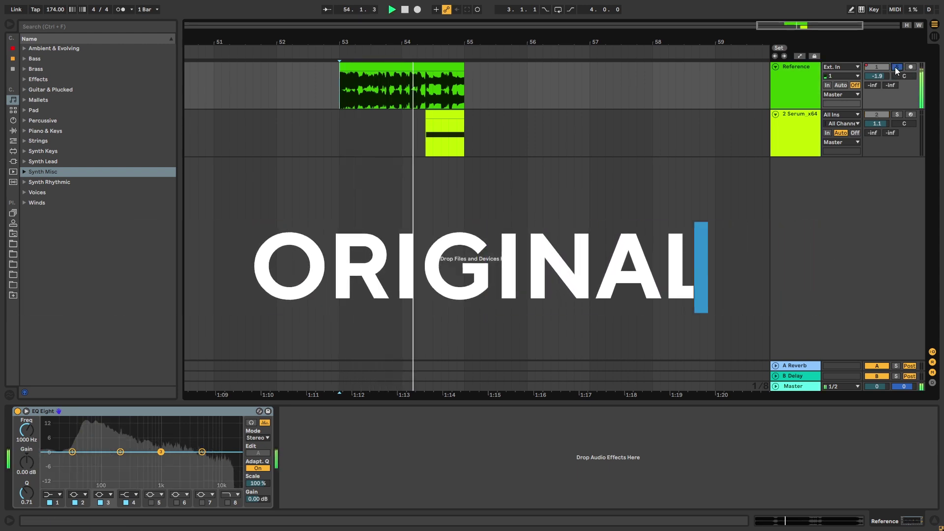
pyautogui.press('space')
pyautogui.click(896, 67)
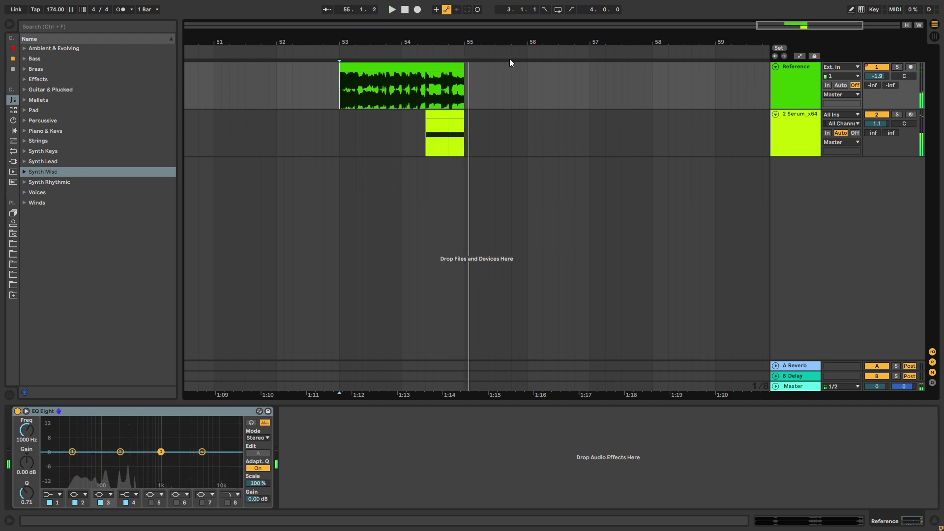
# Shorten the Reference clip to end near bar 54.2.4 and replay the section.
pyautogui.moveTo(464, 67); pyautogui.dragTo(430, 67)
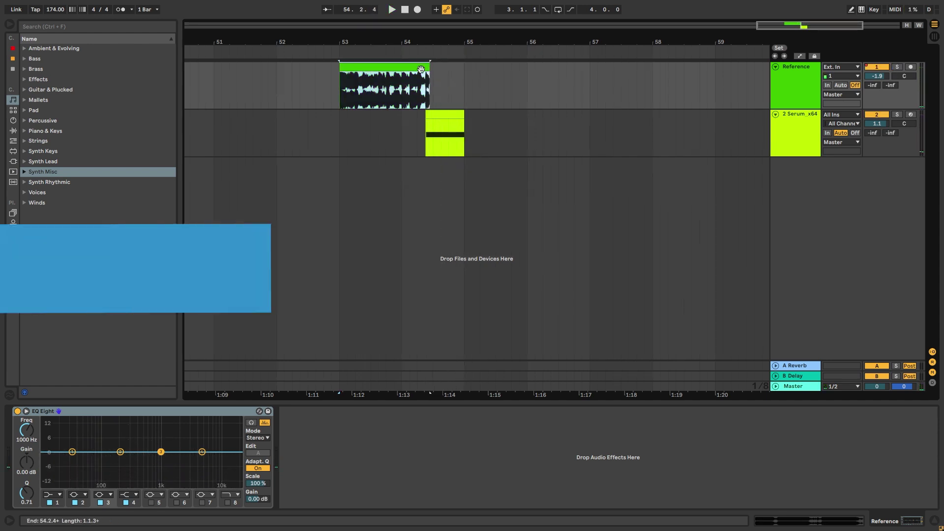
pyautogui.press('space')
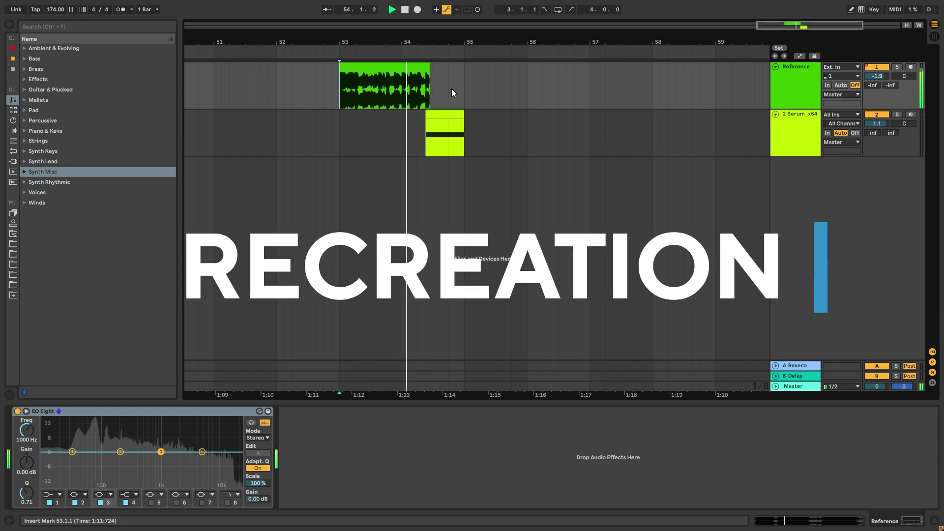
pyautogui.press('space')
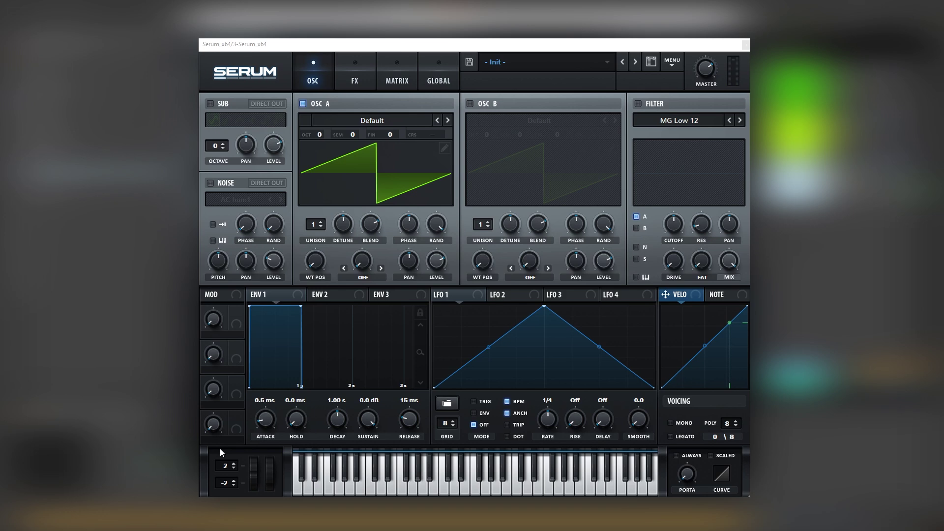
# Lower Serum's upward pitch-bend range from 2 to 1.
pyautogui.rightClick(126, 428)
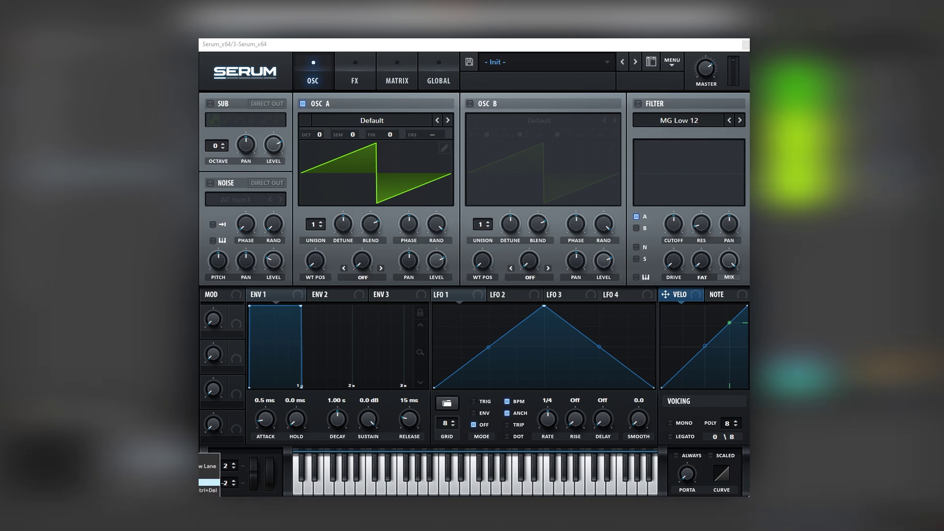
pyautogui.click(234, 480)
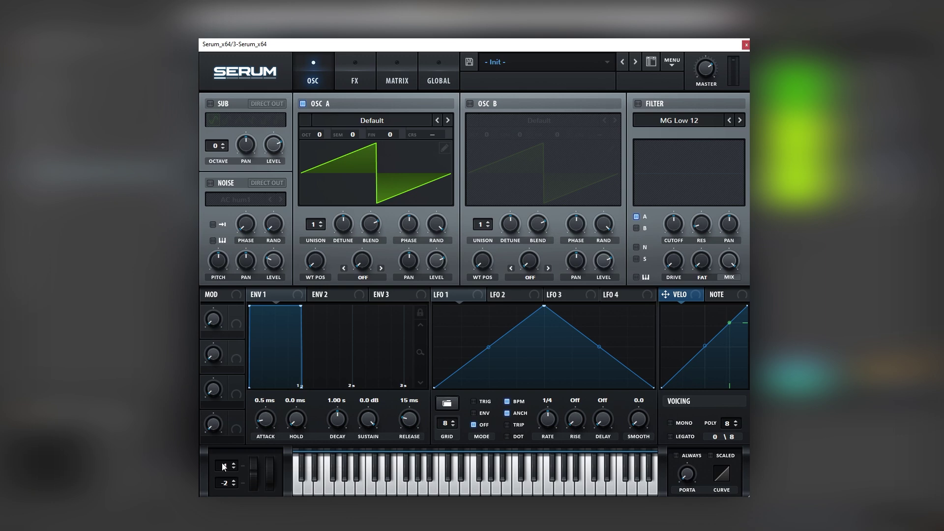
pyautogui.moveTo(222, 463); pyautogui.dragTo(230, 470)
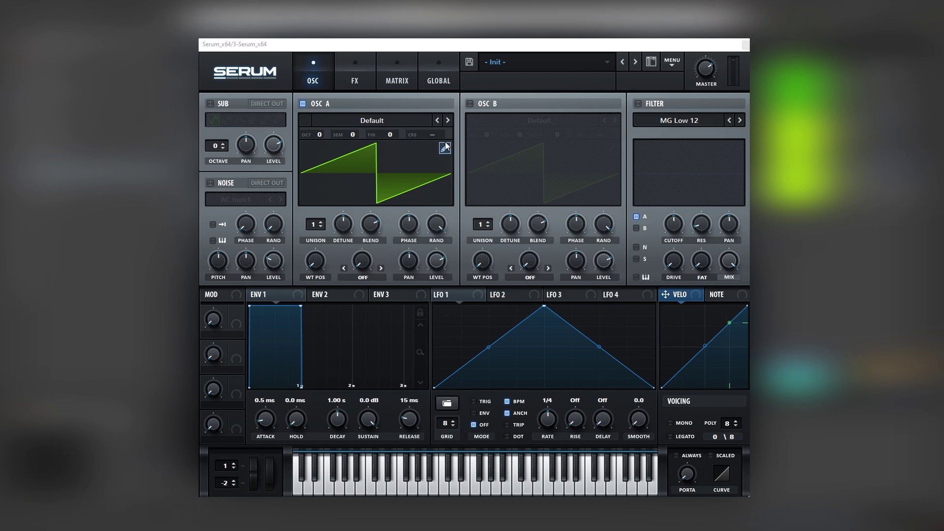
# Load the Analog Basic Shapes wavetable into oscillator A.
pyautogui.click(377, 119)
pyautogui.moveTo(354, 152)
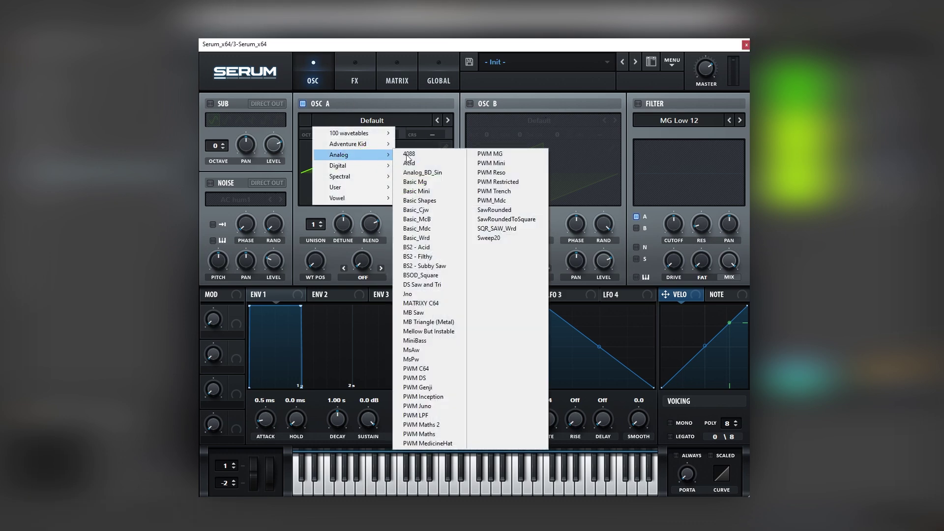
pyautogui.click(435, 200)
# In the wavetable editor, flip bin 1's phase and set bins 1, 3, 5, 7 to about 27%, 50%, small, 37%.
pyautogui.doubleClick(410, 159)
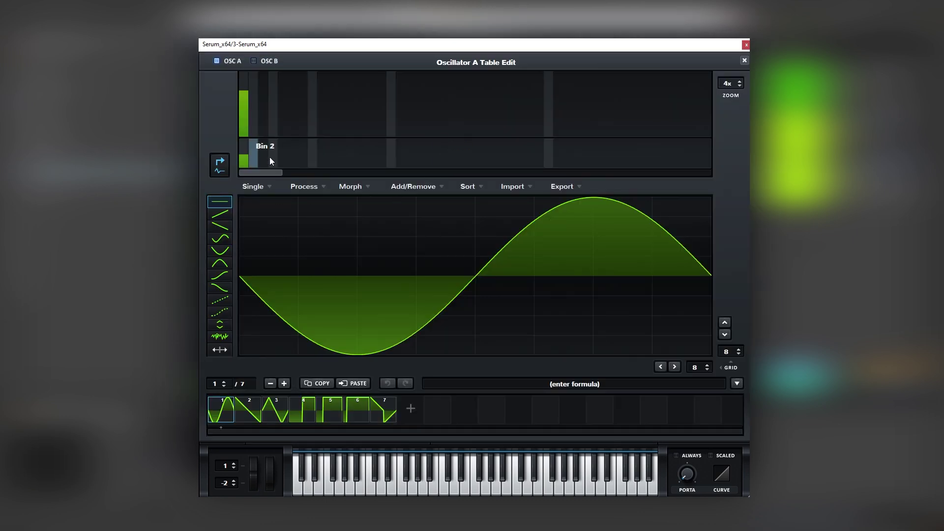
pyautogui.click(244, 165)
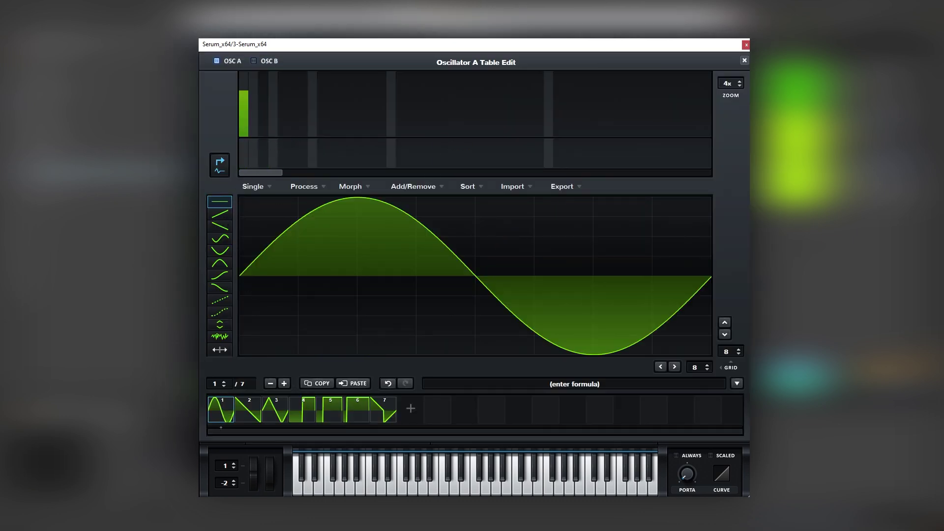
pyautogui.moveTo(243, 116); pyautogui.dragTo(243, 121)
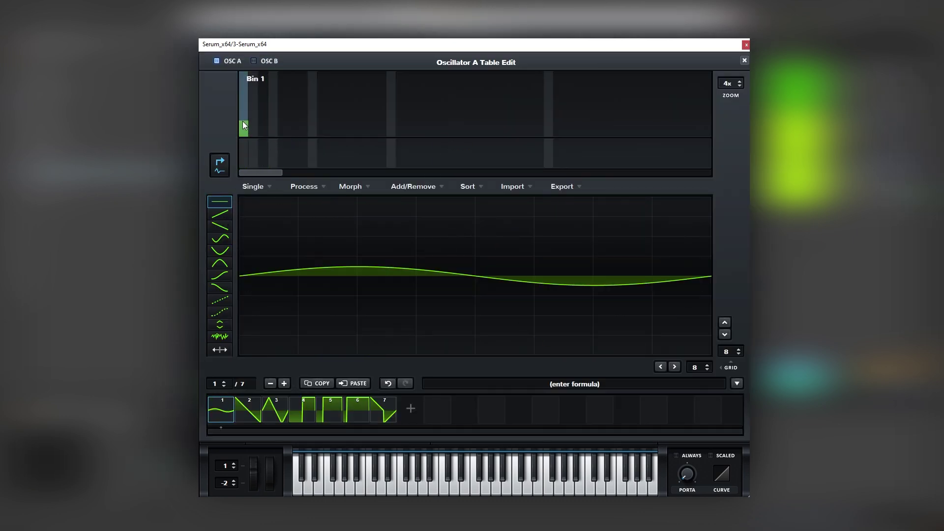
pyautogui.click(265, 104)
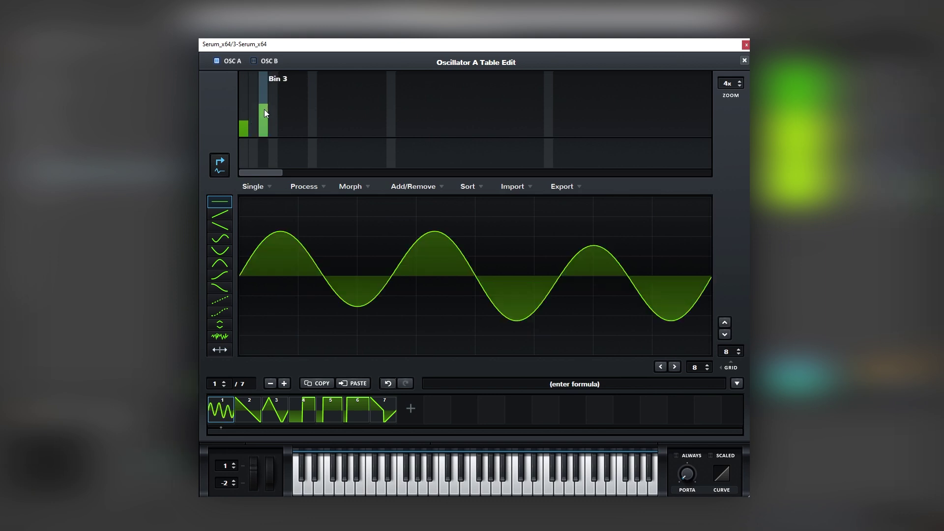
pyautogui.click(284, 122)
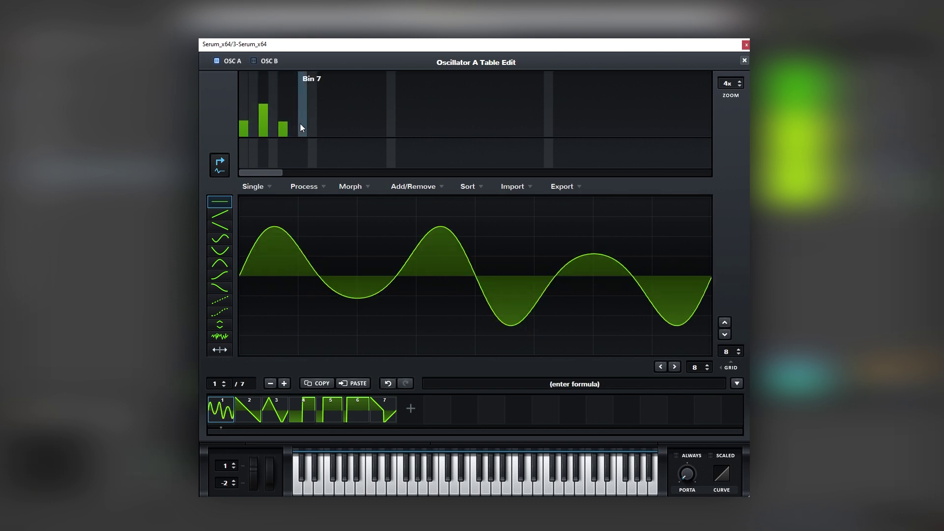
pyautogui.moveTo(303, 122); pyautogui.dragTo(302, 112)
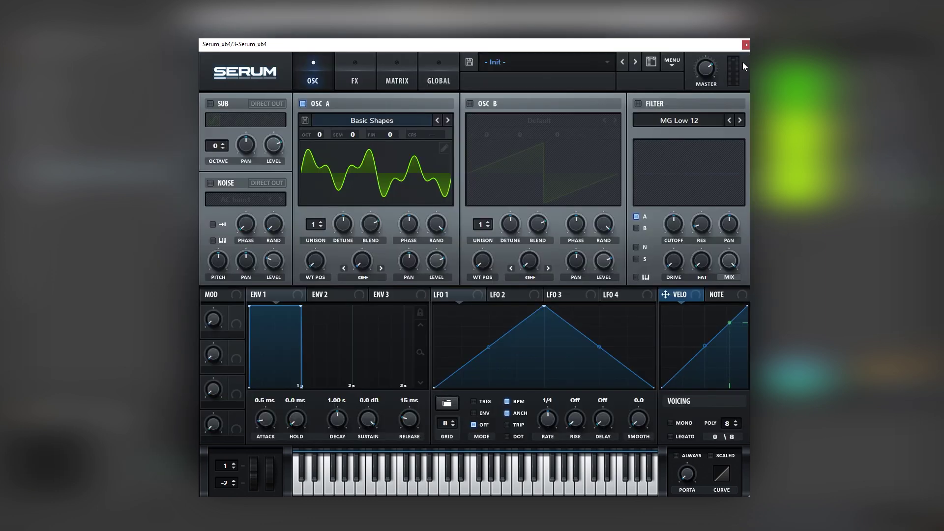
pyautogui.click(744, 60)
# Route a note-retriggered rising LFO 1 to oscillator A's level and the newly enabled sub oscillator's level.
pyautogui.moveTo(455, 291); pyautogui.dragTo(430, 274)
pyautogui.moveTo(654, 387); pyautogui.dragTo(654, 306)
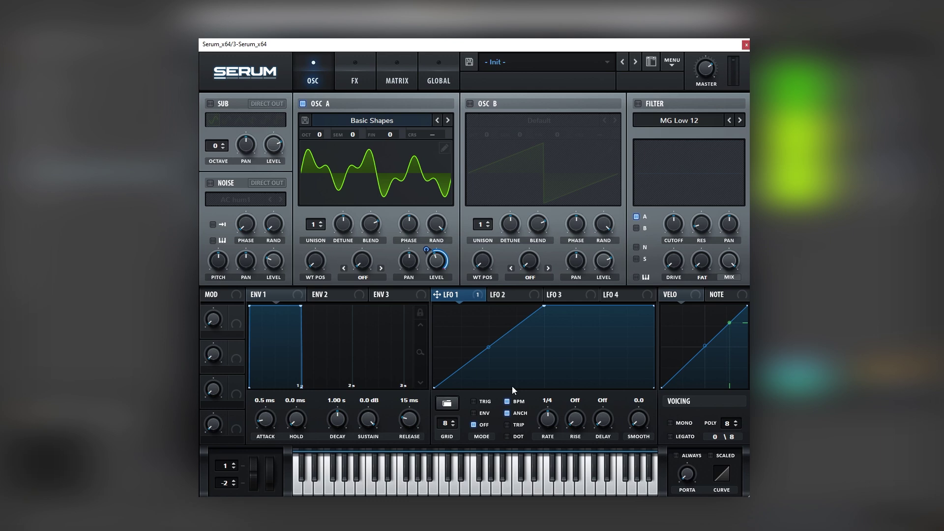
pyautogui.click(485, 402)
pyautogui.click(227, 102)
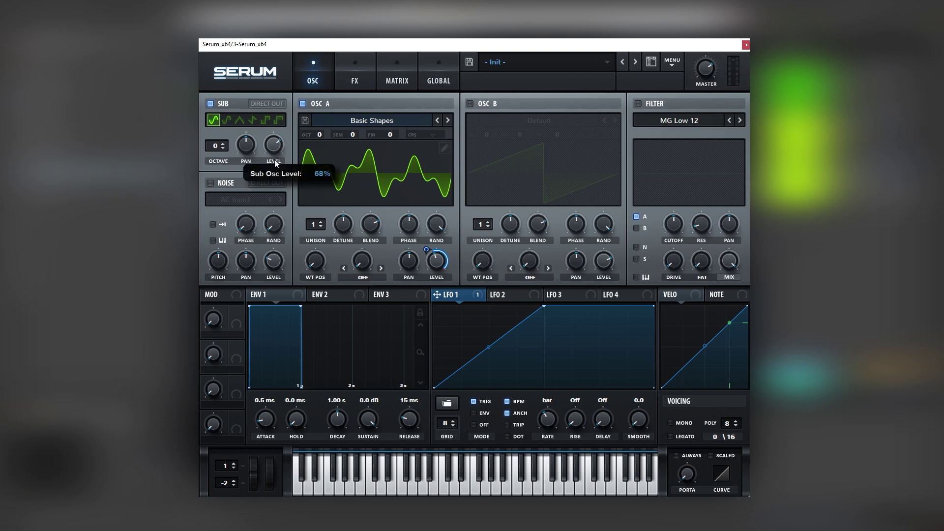
pyautogui.moveTo(436, 294); pyautogui.dragTo(265, 150)
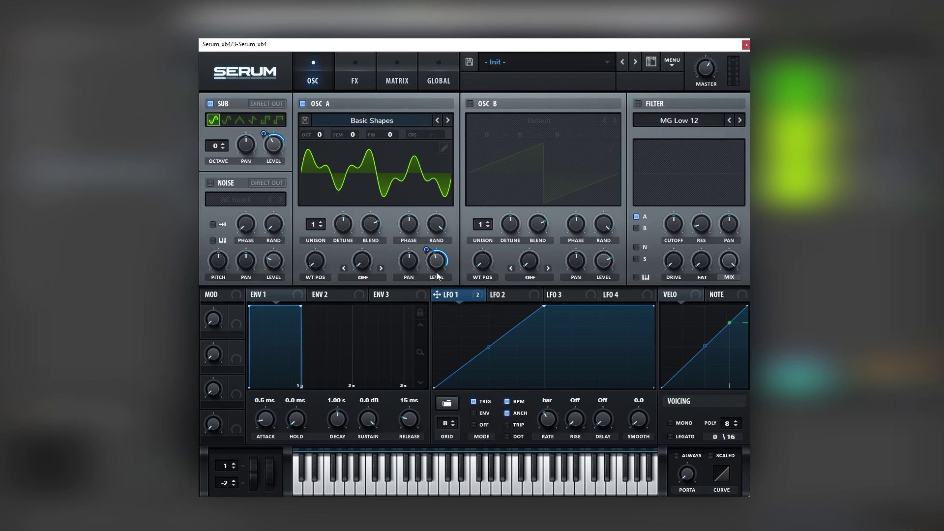
# Enable oscillator B with Basic Shapes at +1 octave, +7 semitones, its level modulated by LFO 1.
pyautogui.click(497, 105)
pyautogui.click(492, 123)
pyautogui.moveTo(519, 153)
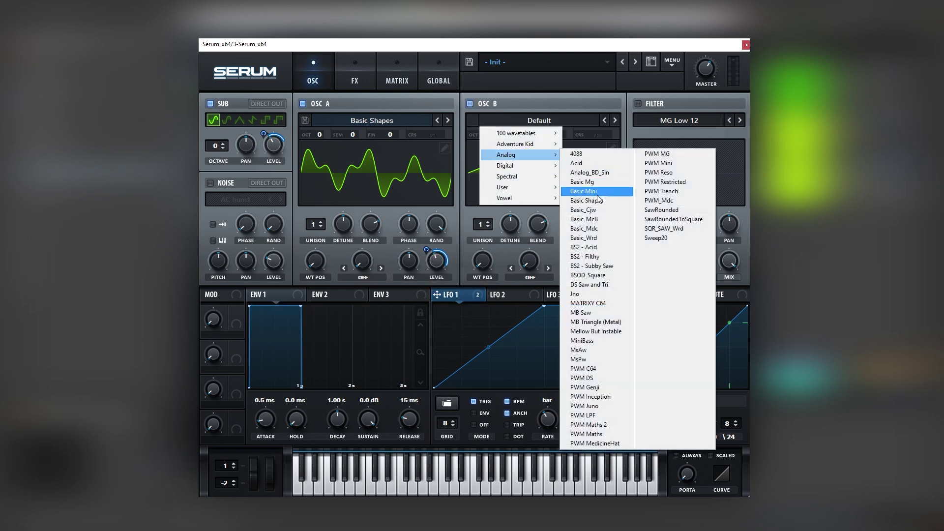
pyautogui.click(585, 201)
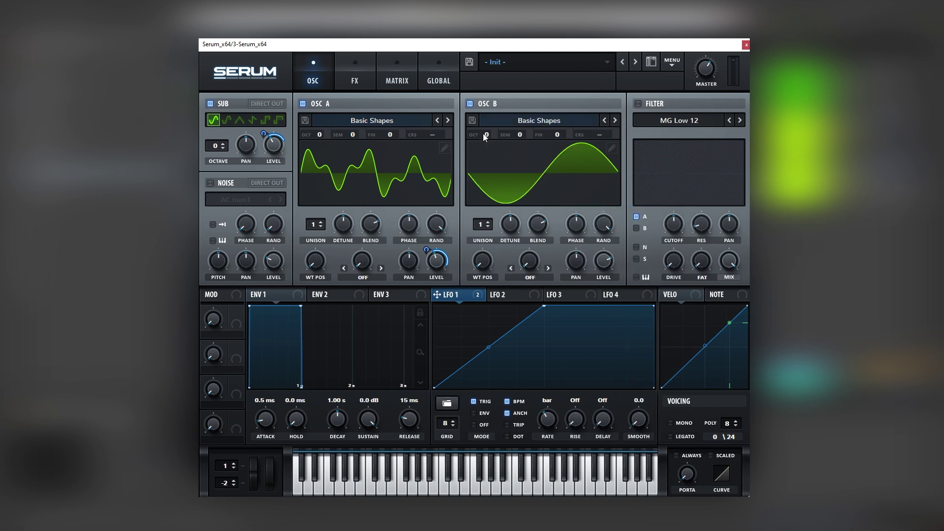
pyautogui.moveTo(484, 134); pyautogui.dragTo(518, 107)
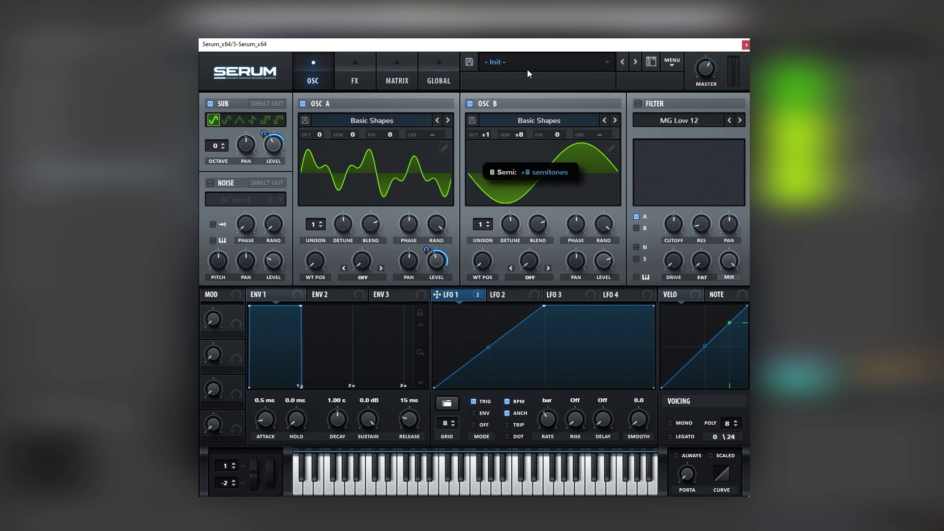
pyautogui.moveTo(527, 69); pyautogui.dragTo(527, 75)
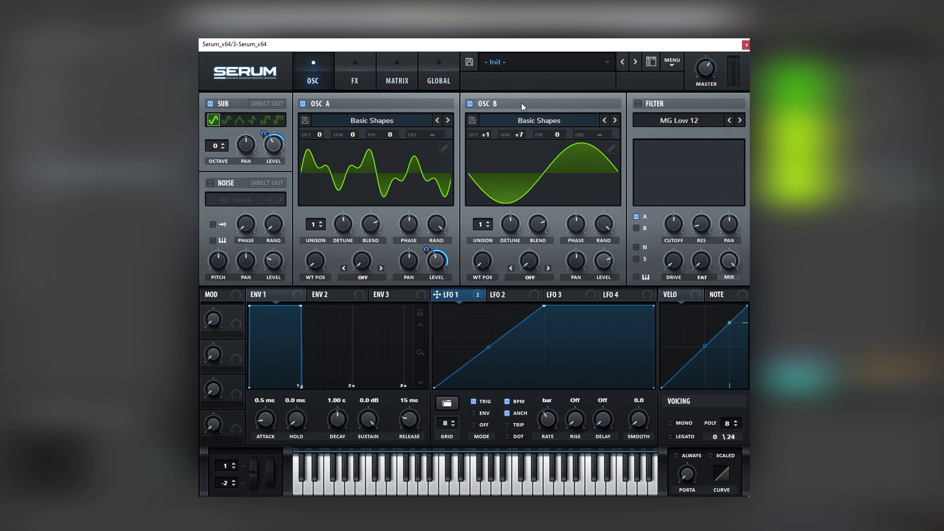
pyautogui.moveTo(498, 290); pyautogui.dragTo(604, 260)
# Toggle oscillators A and B off and back on to compare their sound.
pyautogui.click(469, 103)
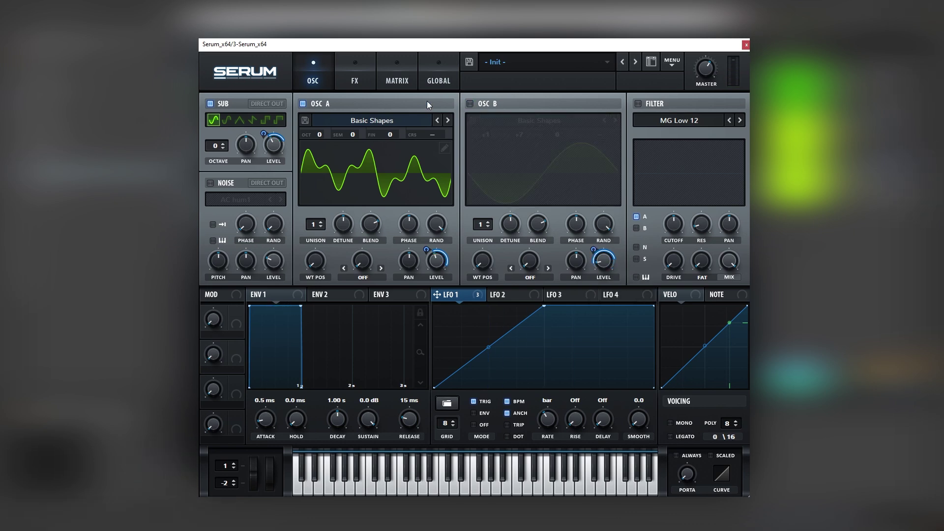
pyautogui.click(302, 104)
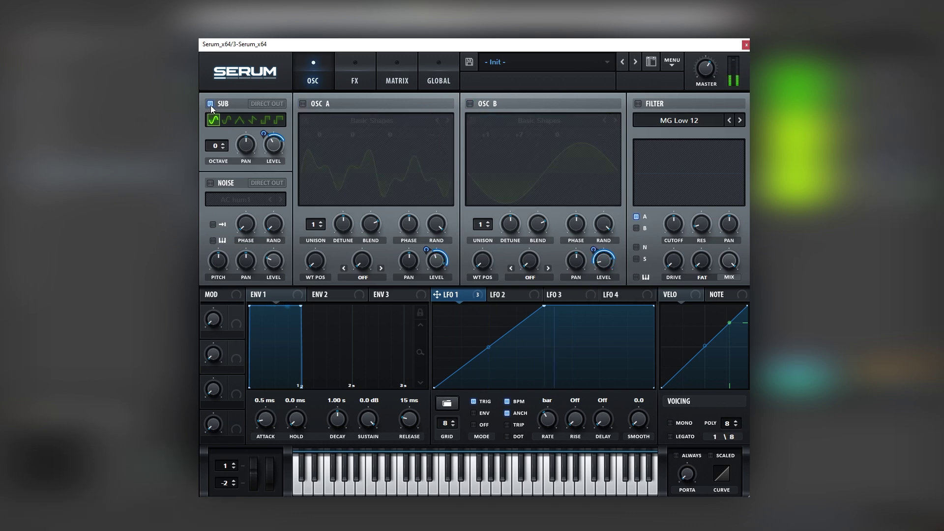
pyautogui.click(470, 104)
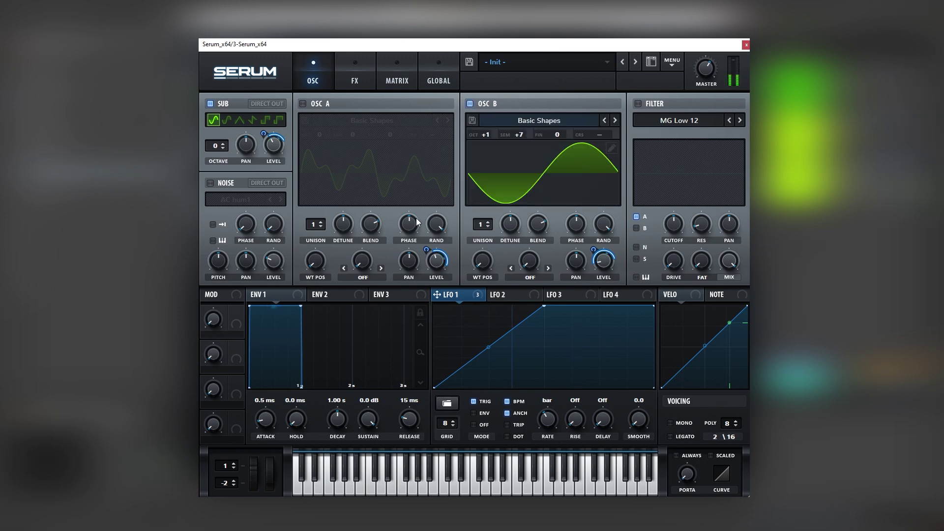
pyautogui.click(303, 103)
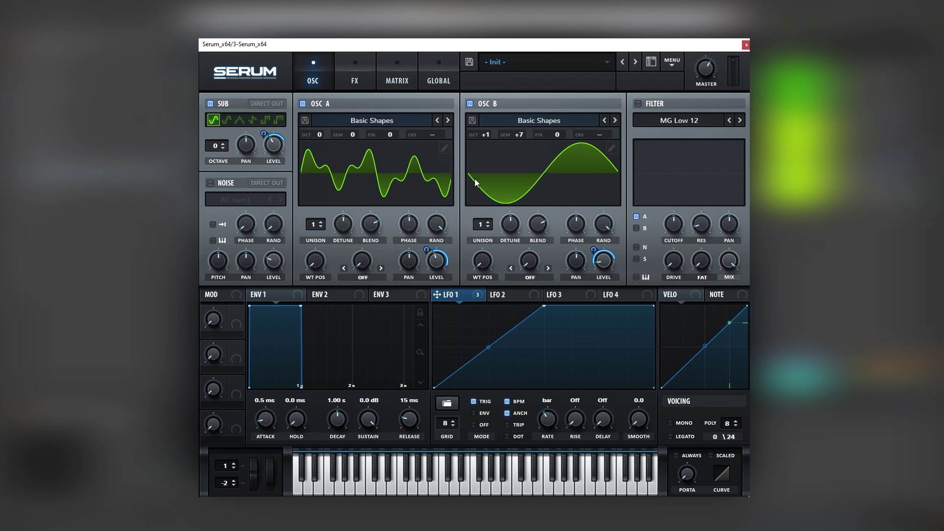
pyautogui.click(444, 148)
# Enable a SoftClip distortion in the FX rack and raise its drive.
pyautogui.click(355, 74)
pyautogui.click(228, 126)
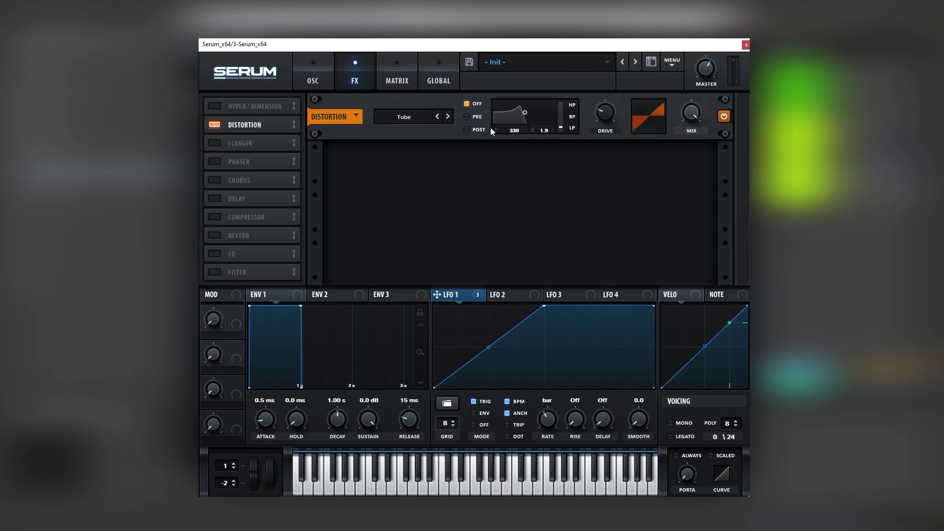
pyautogui.moveTo(605, 123)
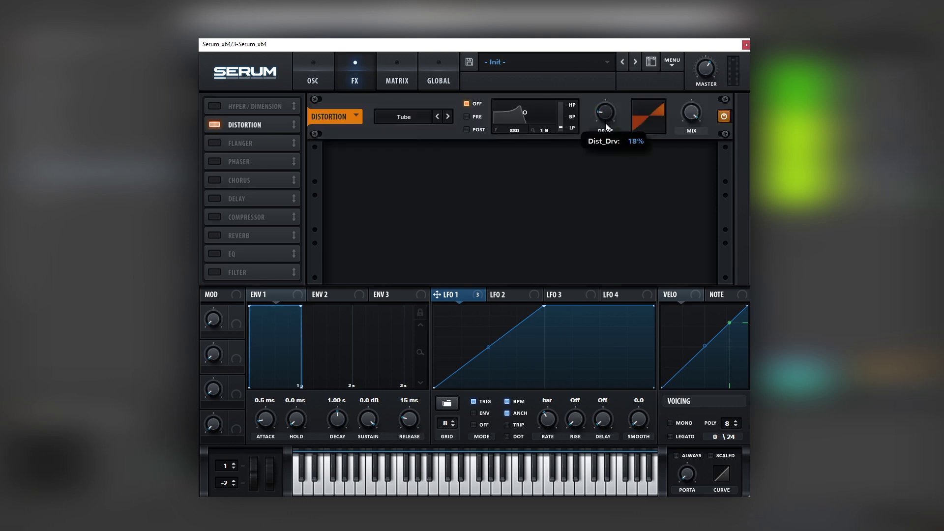
pyautogui.click(447, 117)
pyautogui.moveTo(619, 94); pyautogui.dragTo(624, 81)
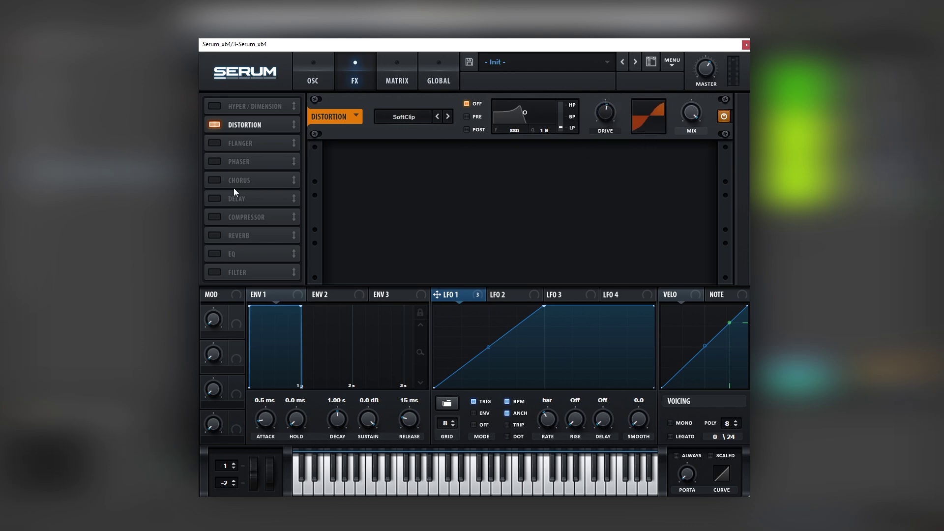
# Add a chorus with its low-pass filter opened up to 10369 Hz.
pyautogui.click(214, 181)
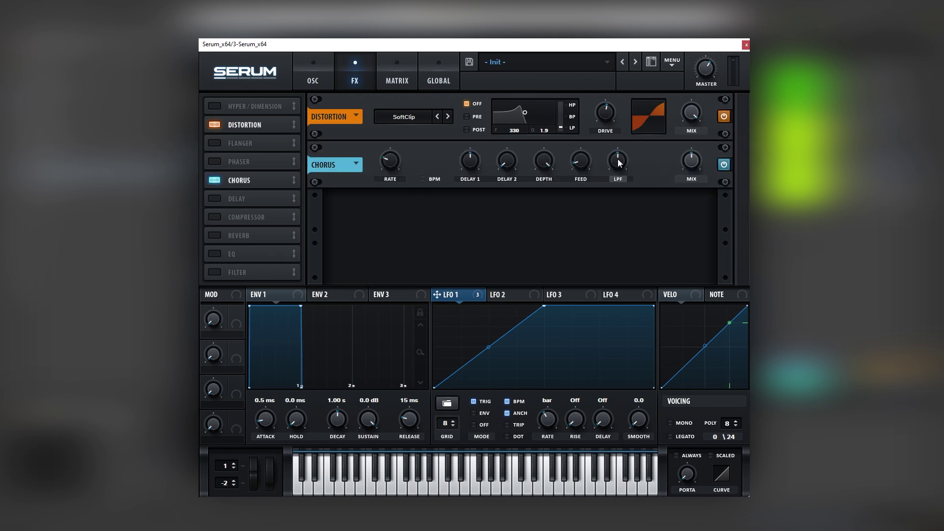
pyautogui.moveTo(618, 163); pyautogui.dragTo(628, 132)
pyautogui.moveTo(392, 164)
pyautogui.moveTo(708, 68)
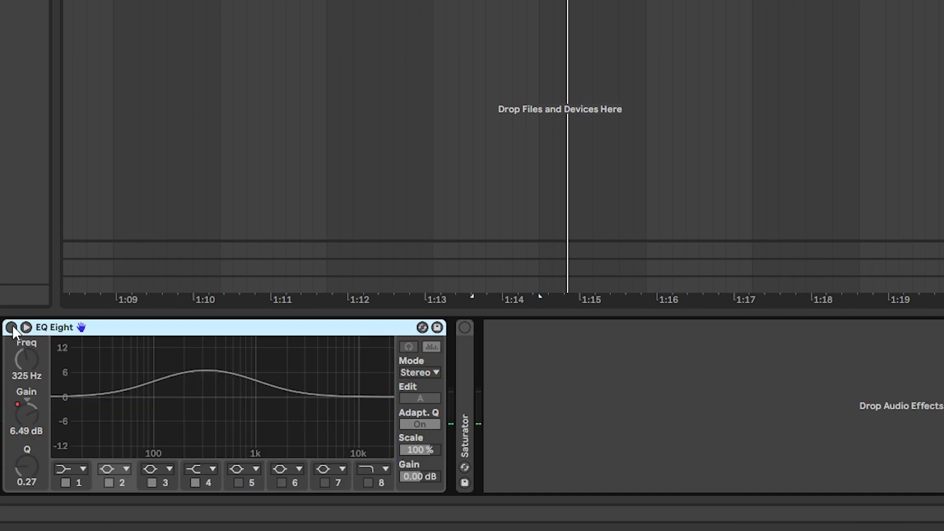
# Show the EQ Eight gain automation, play around bar 54, and lower Saturator drive to 2.29 dB.
pyautogui.rightClick(41, 419)
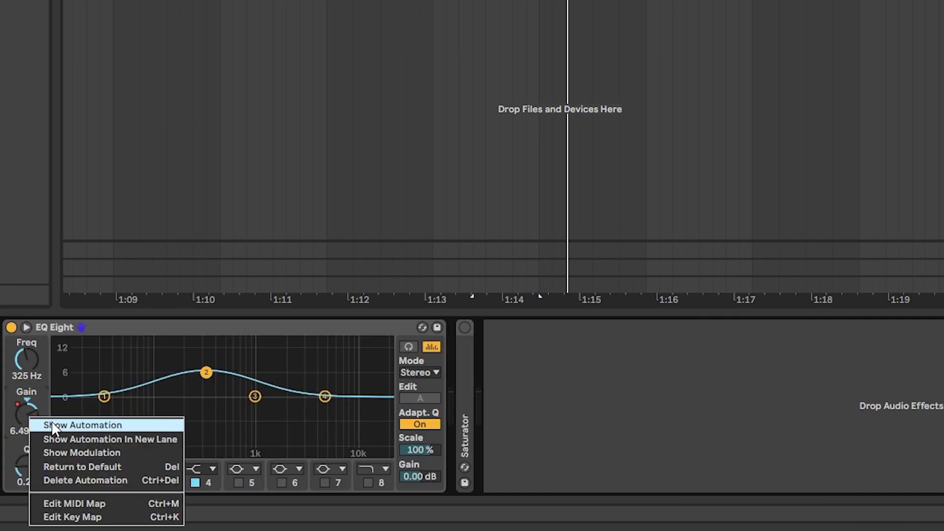
pyautogui.click(59, 424)
pyautogui.press('space')
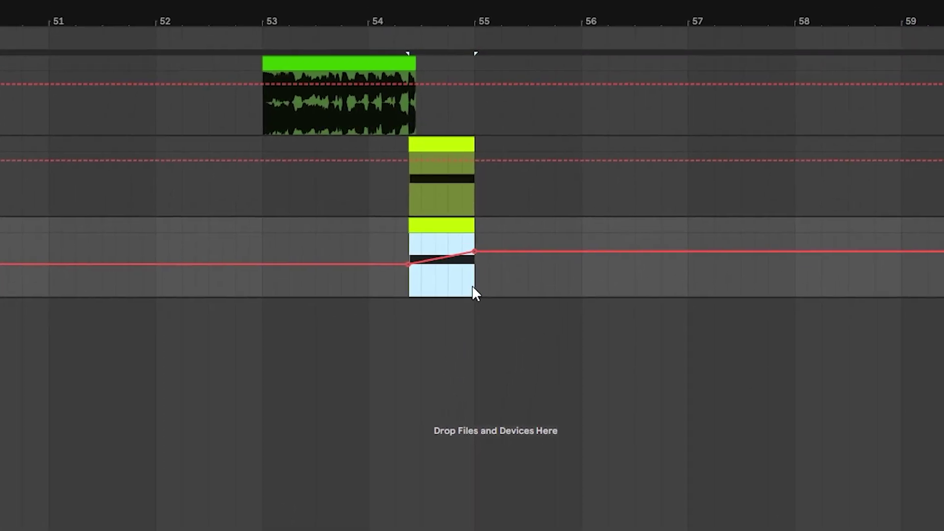
pyautogui.press('space')
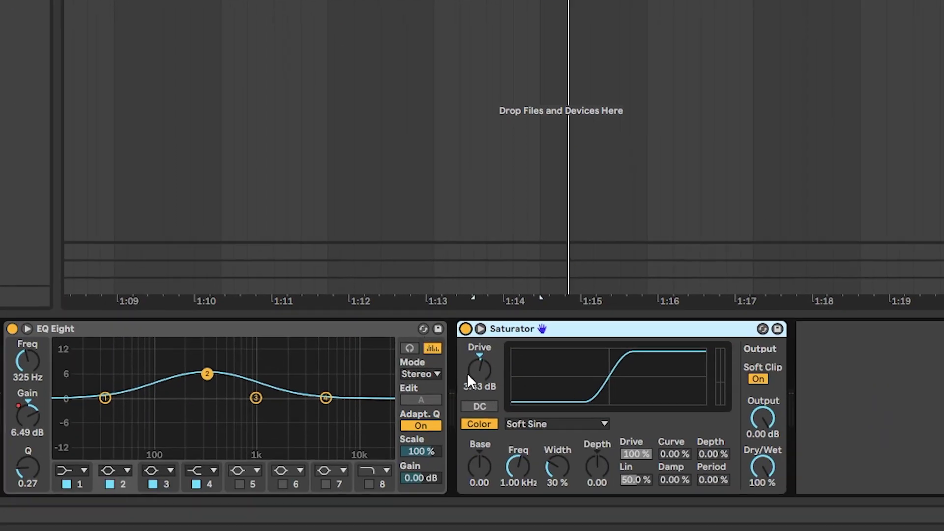
pyautogui.moveTo(467, 373); pyautogui.dragTo(471, 373)
pyautogui.press('space')
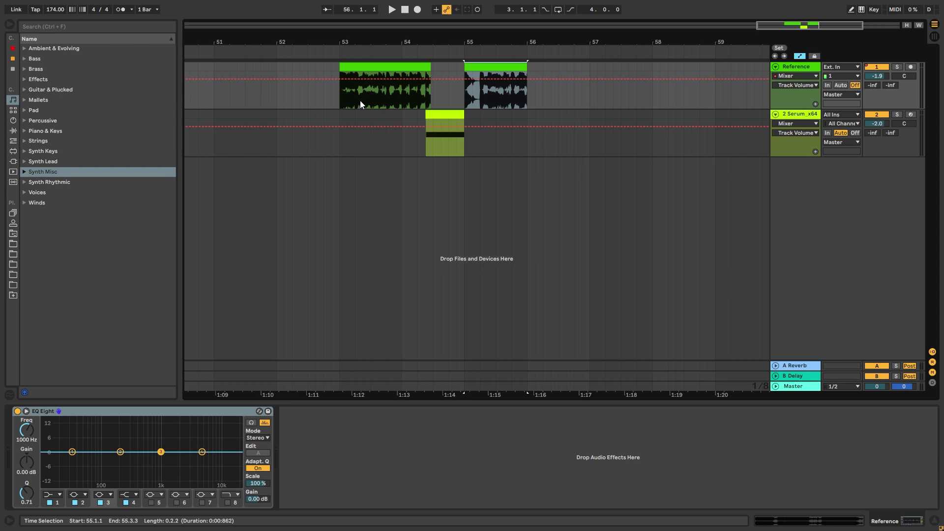
# Play from 53.3.1, then extend the second Reference clip to end at 56.3.1.
pyautogui.click(371, 98)
pyautogui.press('space')
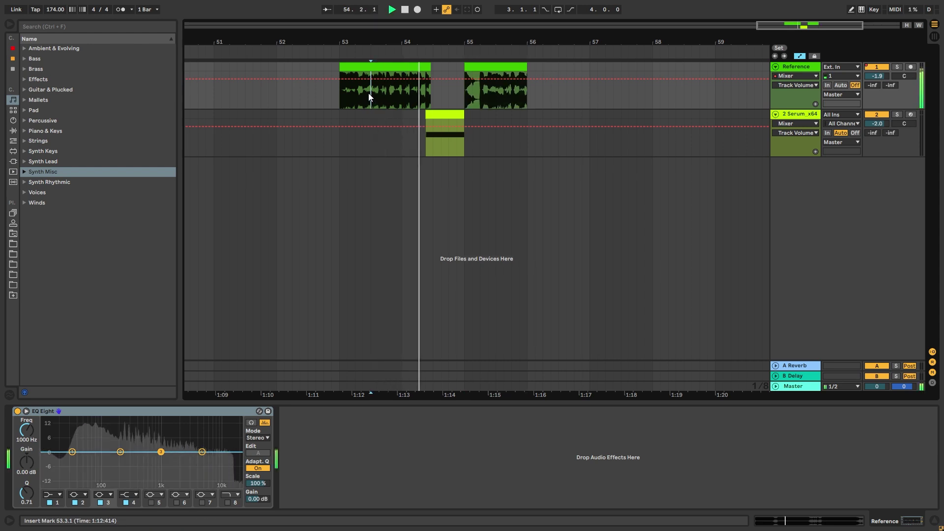
pyautogui.click(525, 66)
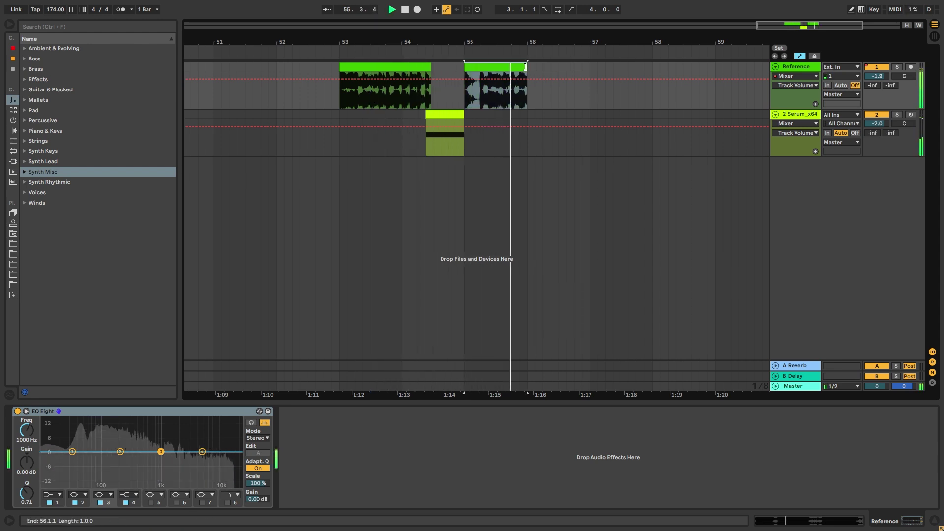
pyautogui.moveTo(526, 66); pyautogui.dragTo(559, 67)
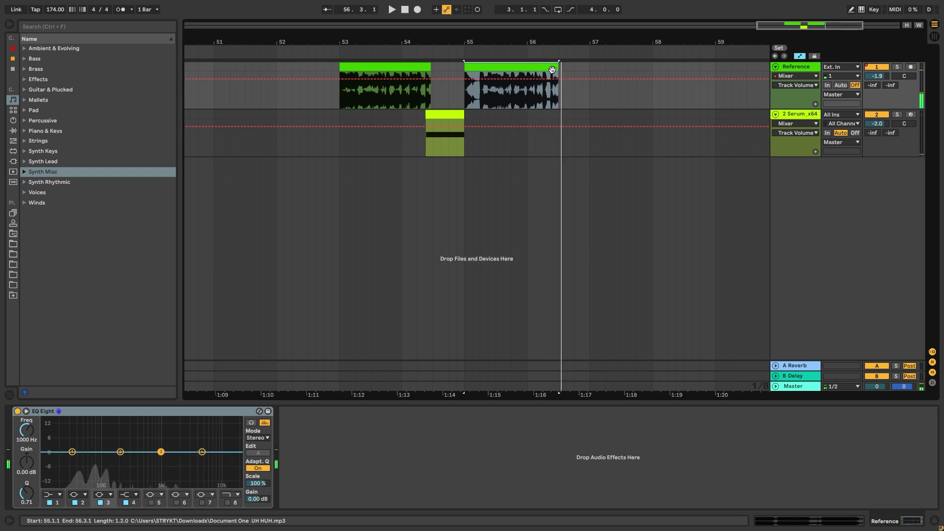